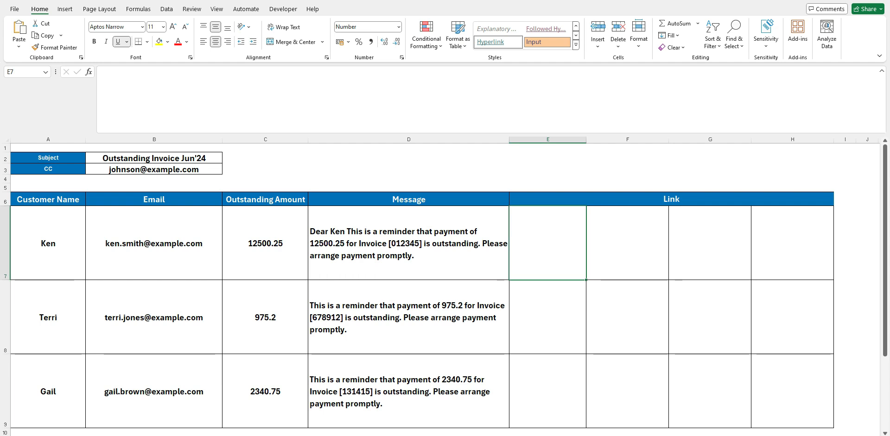
Step: Review the customer table headings, the message formula in D7, and the subject and CC labels
{"action": "left_click", "coordinate": [48, 200]}
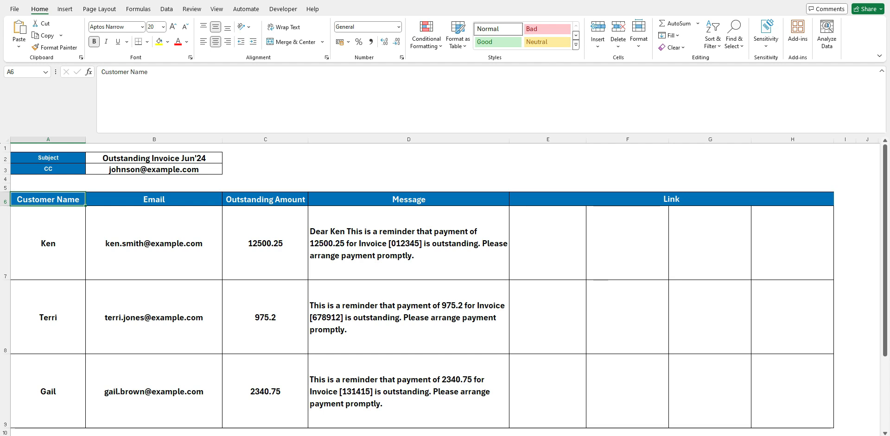
{"action": "left_click", "coordinate": [408, 243]}
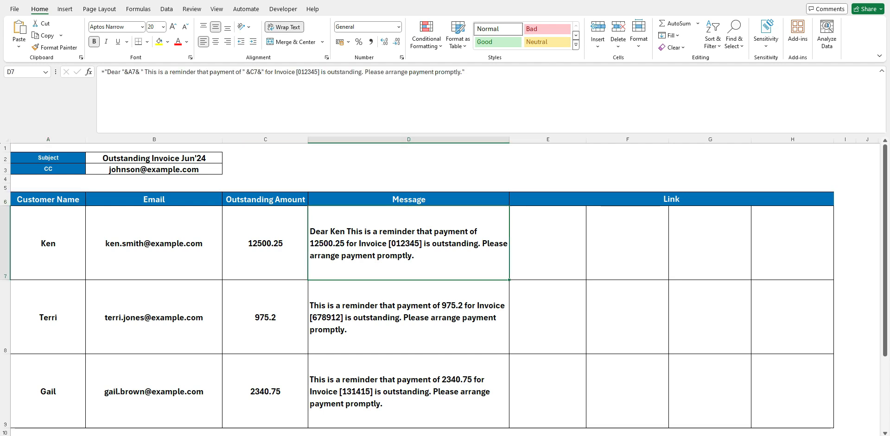
{"action": "left_click", "coordinate": [48, 158]}
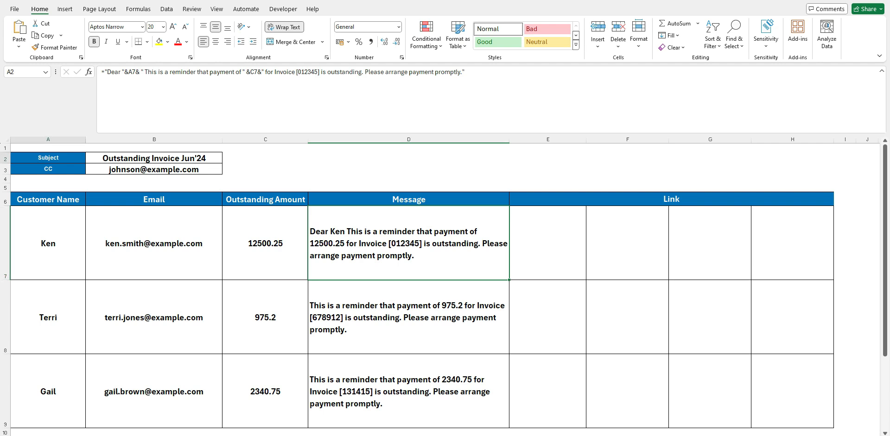
{"action": "left_click", "coordinate": [48, 169]}
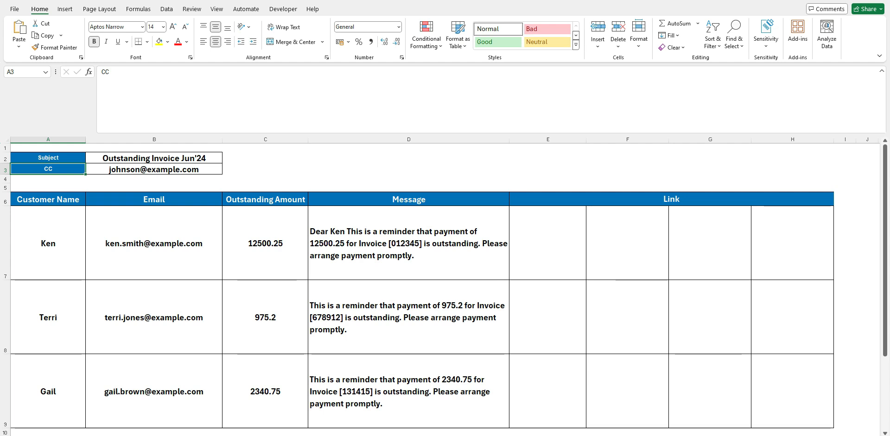
Step: In E7, enter a HYPERLINK formula with a mailto link to the sample e-mail address and the friendly name "Email"
{"action": "left_click", "coordinate": [547, 243]}
{"action": "type", "text": "="}
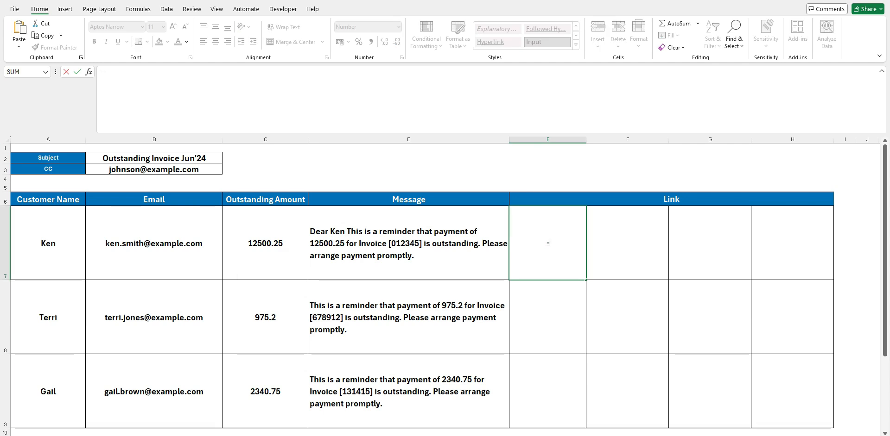
{"action": "type", "text": "hy"}
{"action": "key", "text": "Tab"}
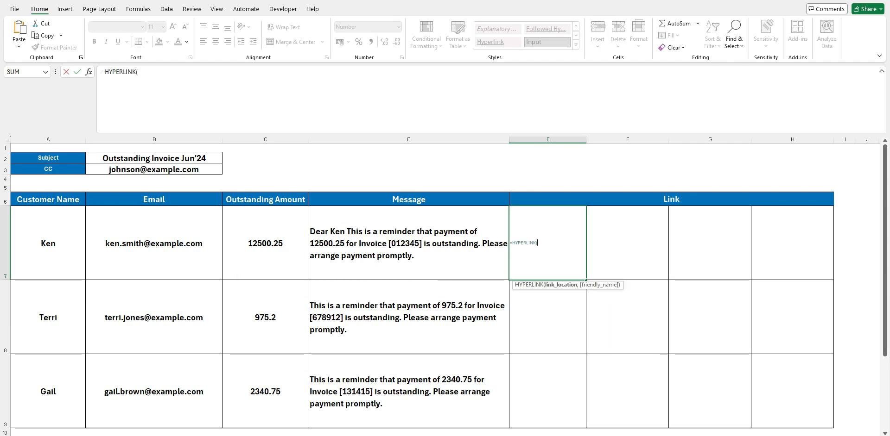
{"action": "key", "text": "ctrl+v"}
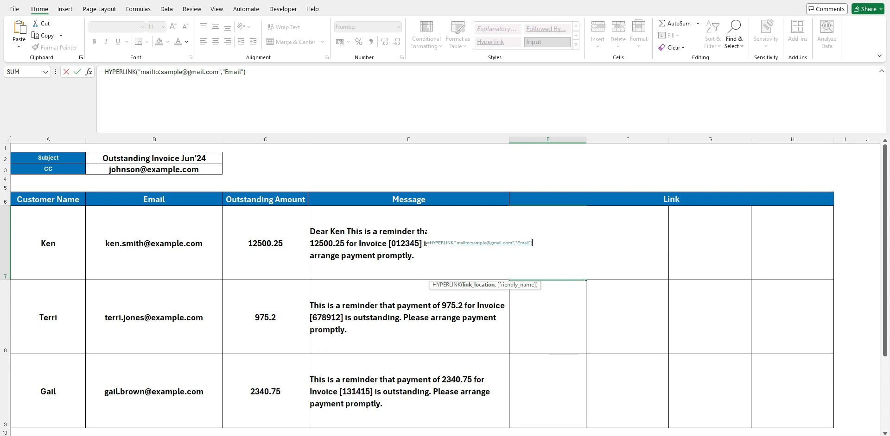
{"action": "key", "text": "ctrl+Return"}
Step: Copy the formatting of the e-mail address cell B7 onto the link in E7
{"action": "left_click", "coordinate": [154, 243]}
{"action": "left_click", "coordinate": [55, 48]}
{"action": "left_click", "coordinate": [548, 244]}
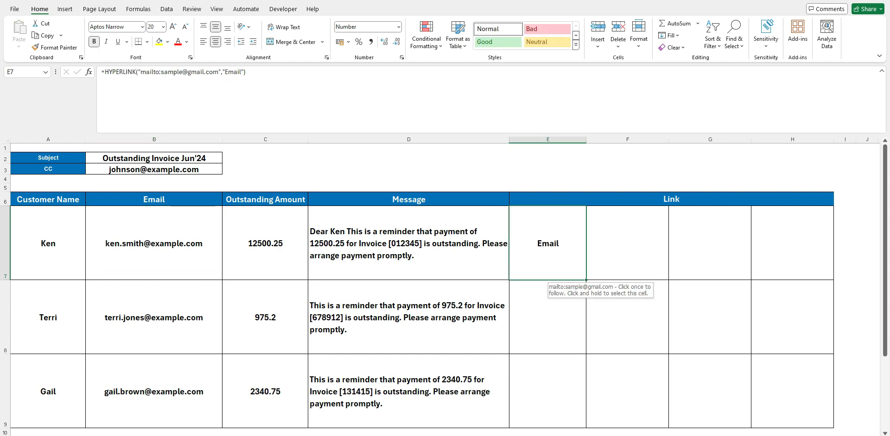
Step: Open the Email link in E7 and check the recipient in the draft message
{"action": "left_click", "coordinate": [547, 244]}
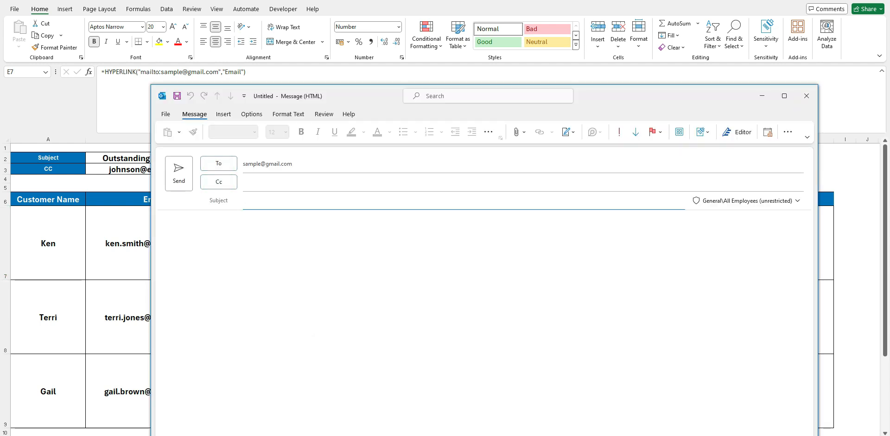
{"action": "left_click_drag", "start_coordinate": [294, 164], "coordinate": [243, 163]}
{"action": "left_click", "coordinate": [162, 222]}
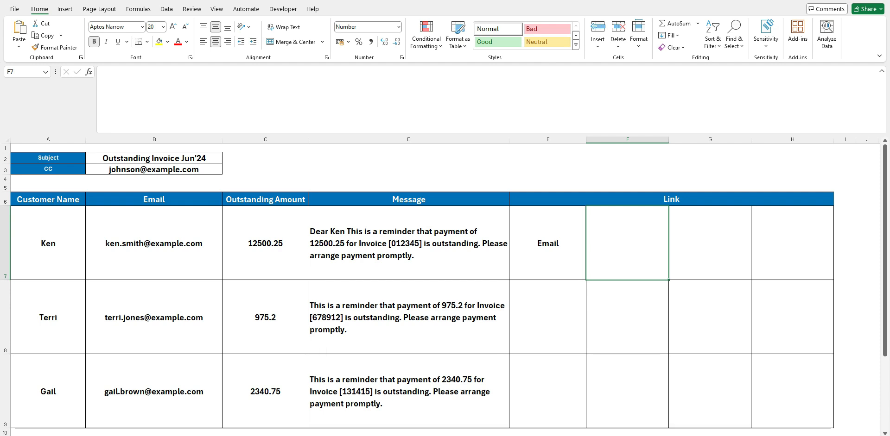
Step: In F7, enter the formula =HYPERLINK("mailto:"&B7&"?subject="&B2,"Add a subject"), with the subject part on a second line
{"action": "type", "text": "=HYPERLINK("}
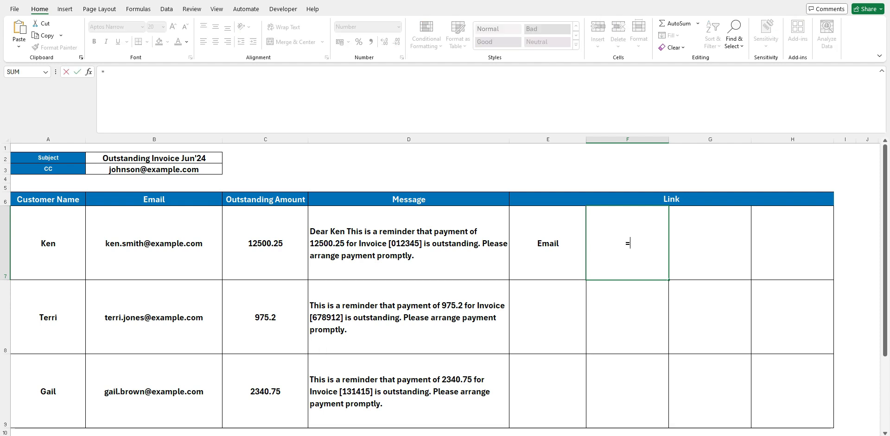
{"action": "type", "text": "\"mailto:\"&B7&"}
{"action": "key", "text": "alt+Return"}
{"action": "type", "text": "\"?subject=\"&B2,\"Add a subject\")"}
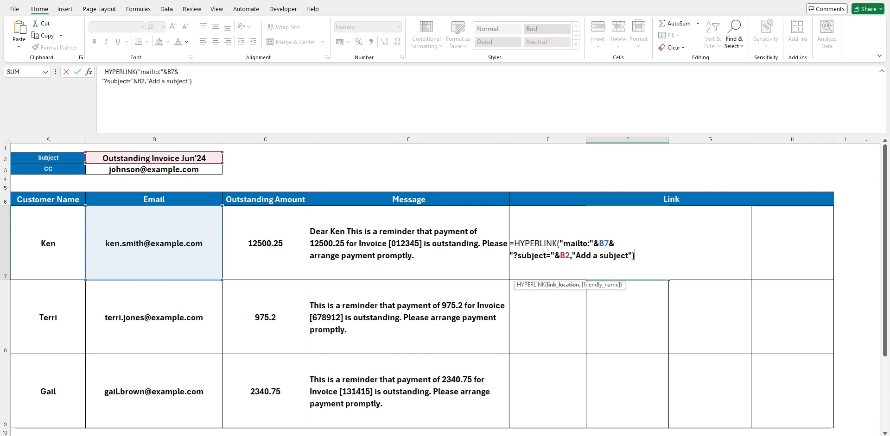
{"action": "key", "text": "Tab"}
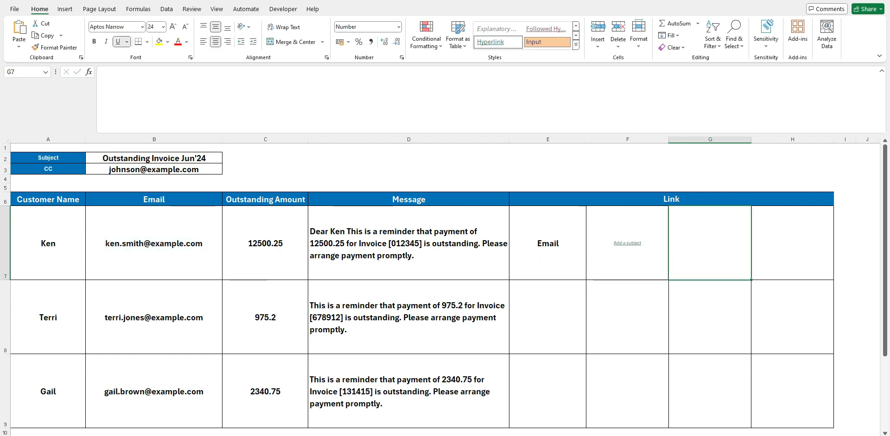
Step: Copy the formatting of E7 onto the "Add a subject" link in F7
{"action": "left_click", "coordinate": [548, 250]}
{"action": "left_click", "coordinate": [55, 47]}
{"action": "left_click", "coordinate": [627, 251]}
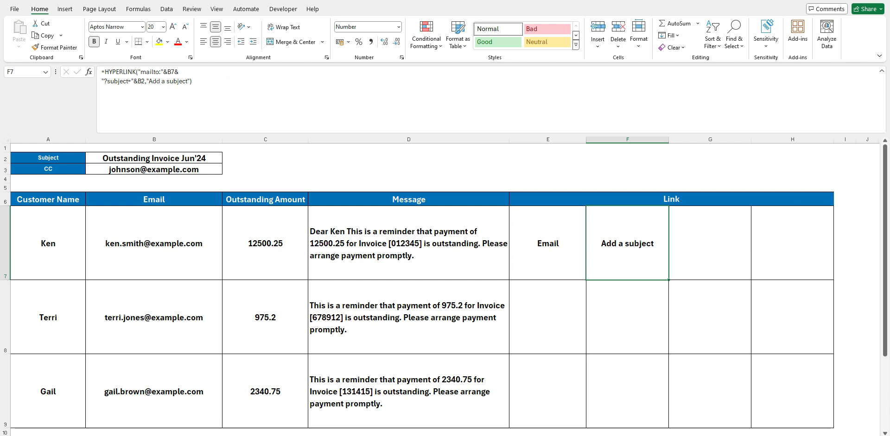
Step: Open the "Add a subject" link in F7 and check the recipient and subject line of the draft message
{"action": "left_click", "coordinate": [627, 318]}
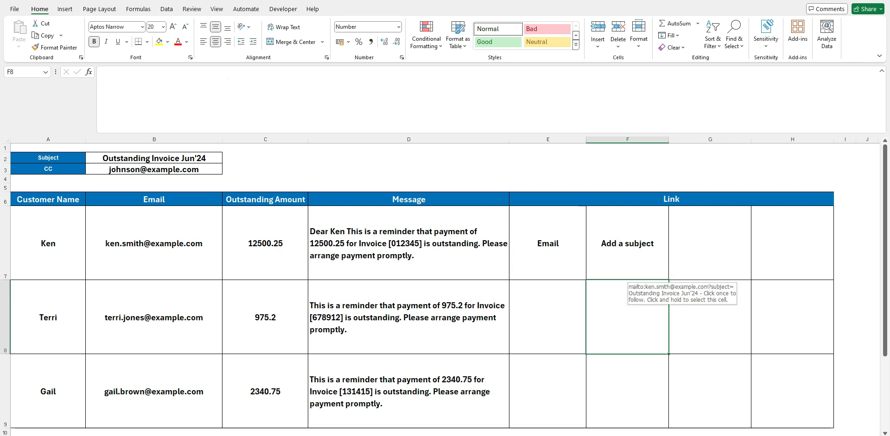
{"action": "left_click", "coordinate": [627, 274]}
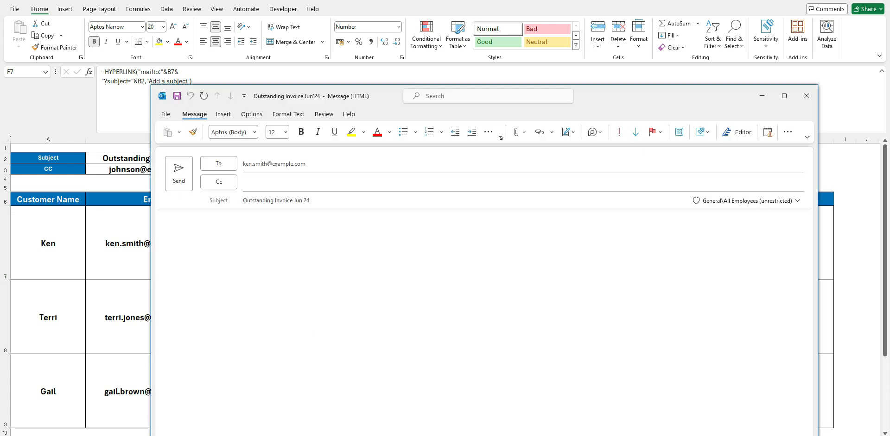
{"action": "left_click", "coordinate": [307, 164]}
{"action": "left_click", "coordinate": [308, 163]}
{"action": "left_click", "coordinate": [325, 201]}
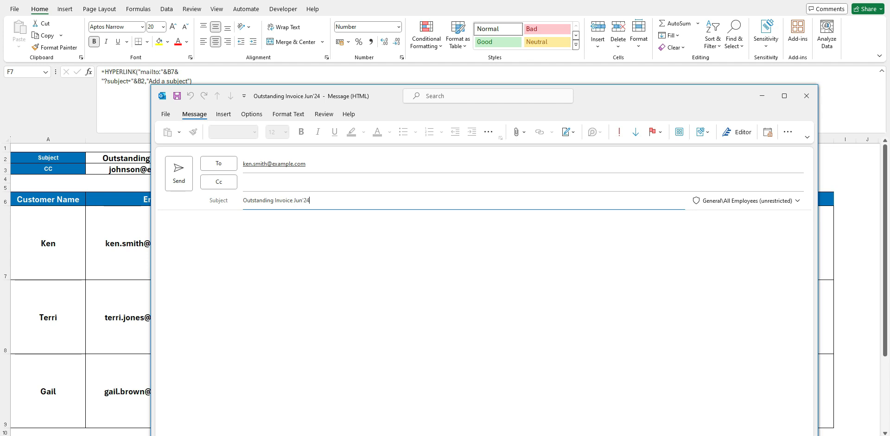
{"action": "left_click_drag", "start_coordinate": [323, 96], "coordinate": [414, 95]}
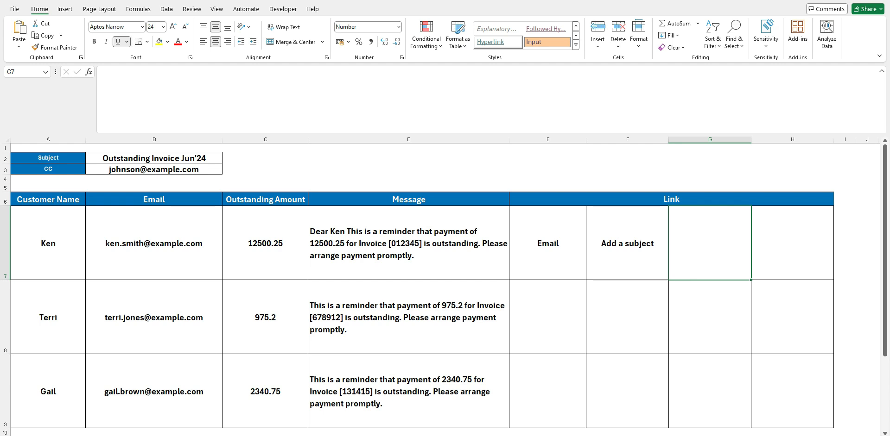
Step: In G7, enter the formula =HYPERLINK("mailto:"&B7&"?subject="&B2&"&cc="&B3,"Add a subject & CC"), with each part on its own line
{"action": "type", "text": "="}
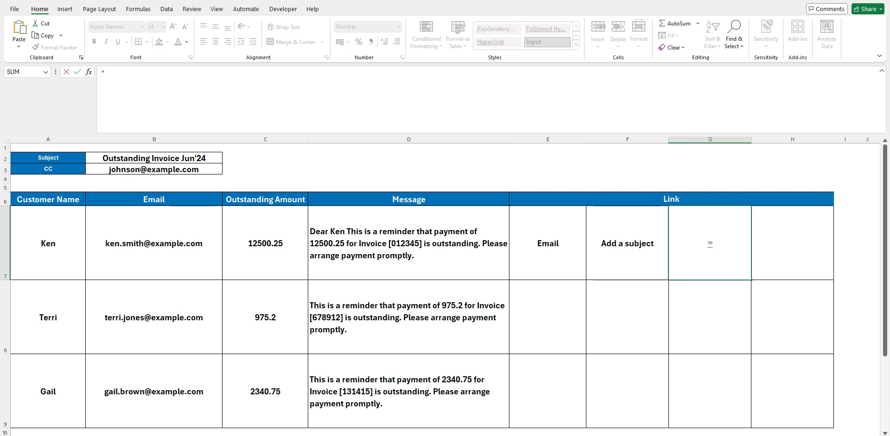
{"action": "type", "text": "hy"}
{"action": "key", "text": "Tab"}
{"action": "key", "text": "ctrl+v"}
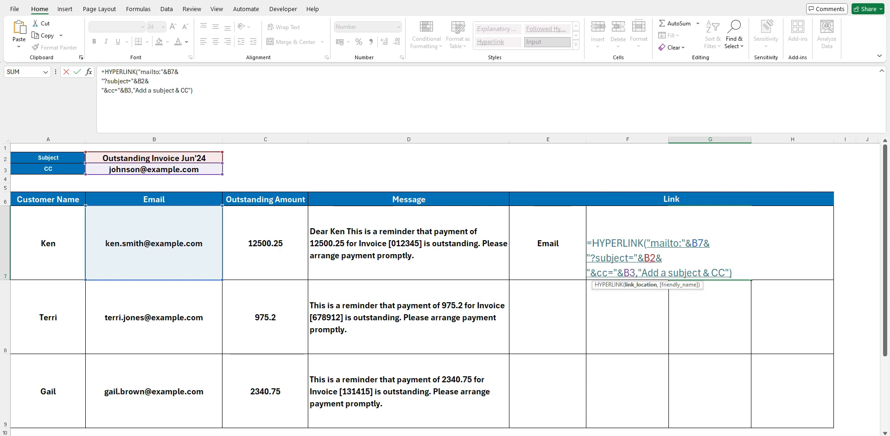
{"action": "key", "text": "Tab"}
Step: Copy the formatting of F7 onto the "Add a subject & CC" link in G7 and open that link
{"action": "left_click", "coordinate": [627, 250]}
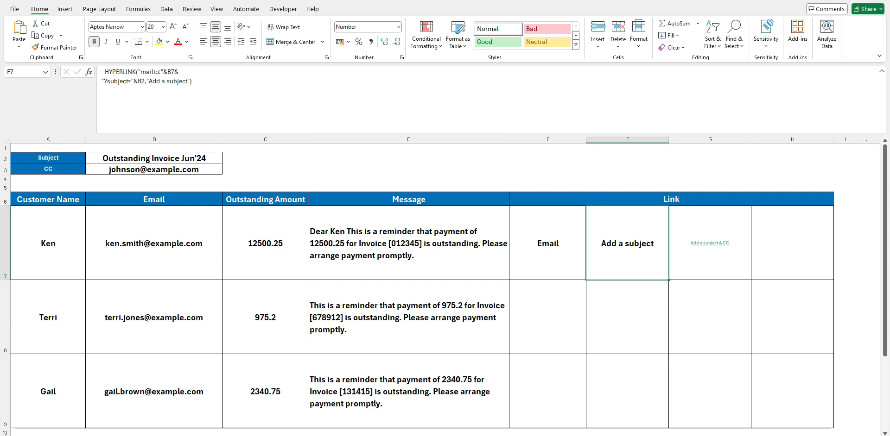
{"action": "left_click", "coordinate": [55, 48]}
{"action": "left_click", "coordinate": [709, 250]}
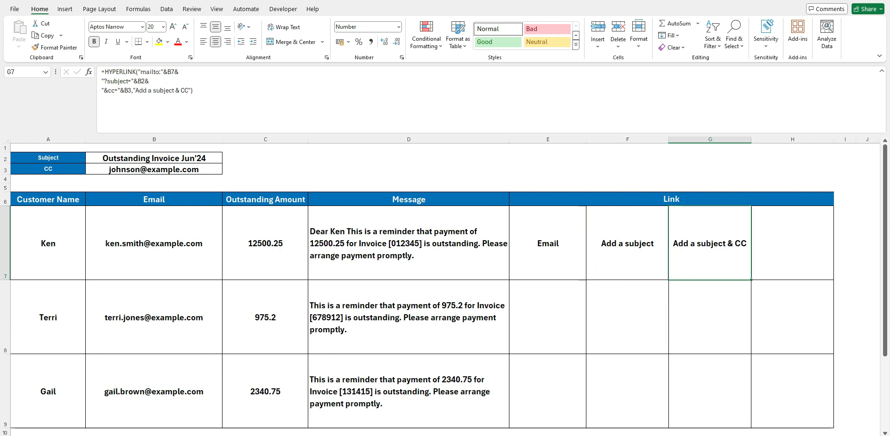
{"action": "left_click", "coordinate": [710, 251]}
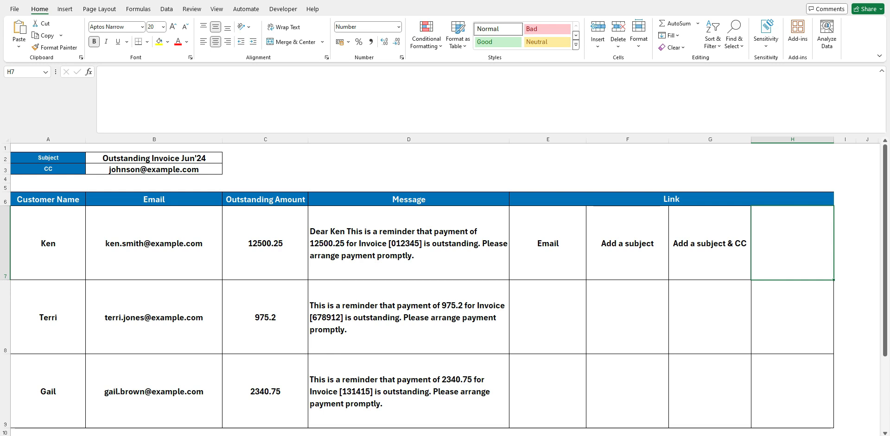
Step: In H7, enter the formula =HYPERLINK("mailto:"&B7&"?subject="&B2&"&cc="&B3&"&body="&D7,"Show Email"), with each part on its own line
{"action": "type", "text": "=hy"}
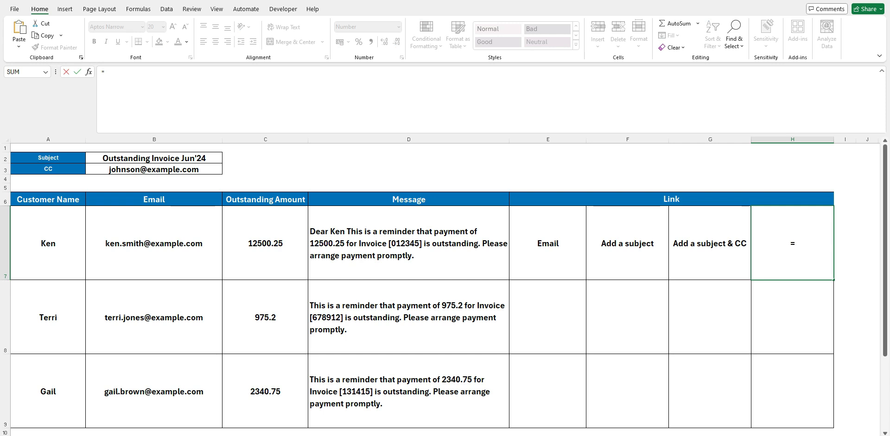
{"action": "key", "text": "Tab"}
{"action": "key", "text": "ctrl+v"}
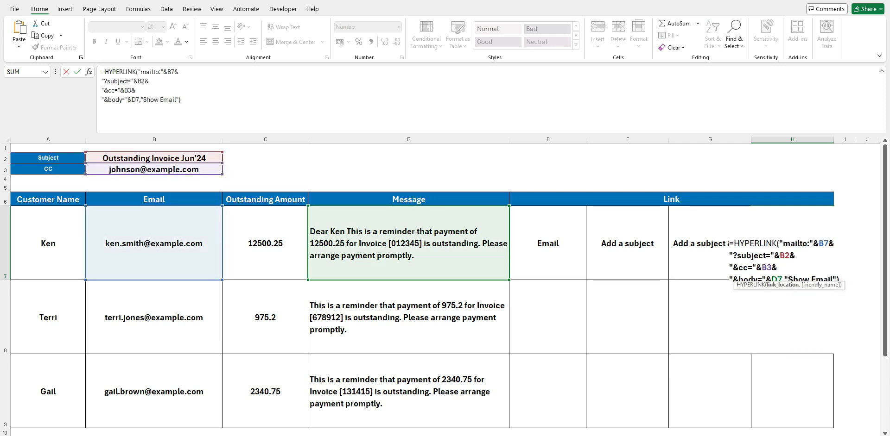
{"action": "left_click", "coordinate": [181, 100]}
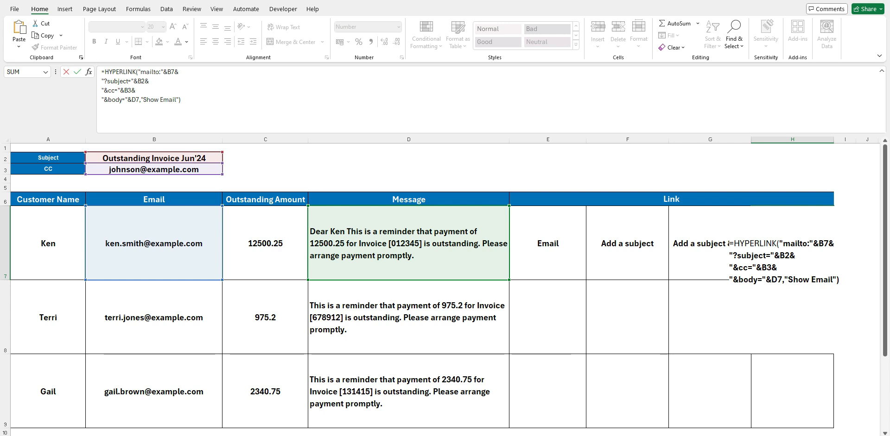
{"action": "key", "text": "Tab"}
Step: Copy the formatting of G7 onto the "Show Email" link in H7
{"action": "left_click", "coordinate": [709, 257]}
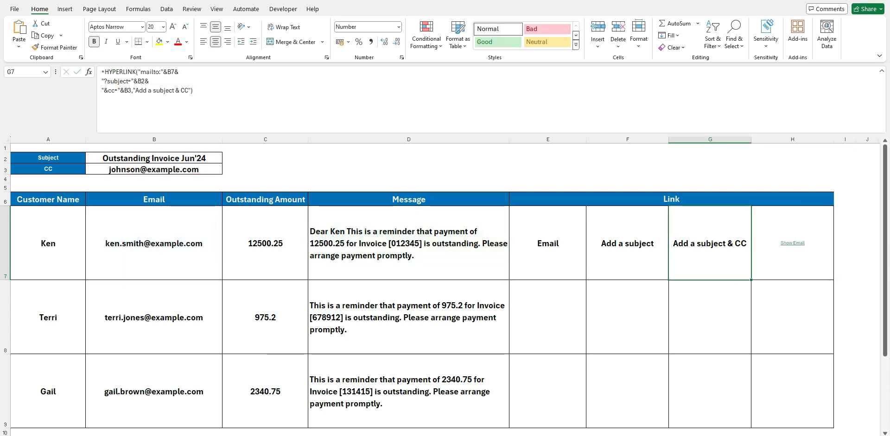
{"action": "left_click", "coordinate": [55, 47]}
{"action": "left_click", "coordinate": [792, 253]}
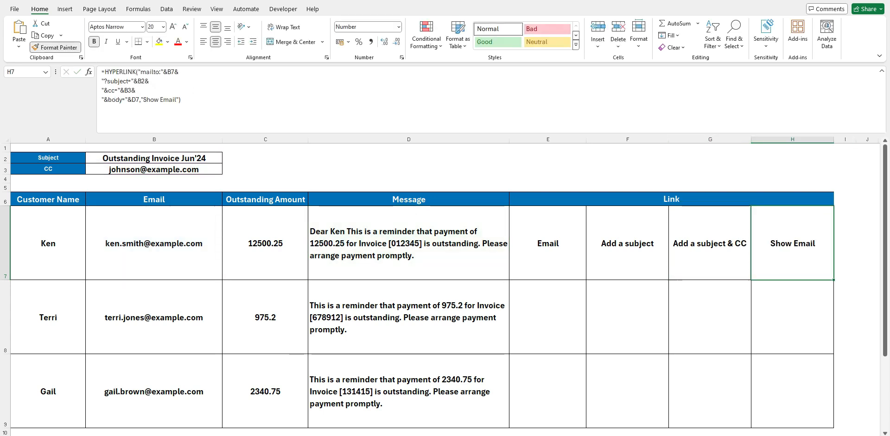
Step: Open the "Show Email" link in H7 to test the complete draft message
{"action": "left_click", "coordinate": [792, 315]}
{"action": "left_click", "coordinate": [866, 243]}
{"action": "left_click", "coordinate": [792, 246]}
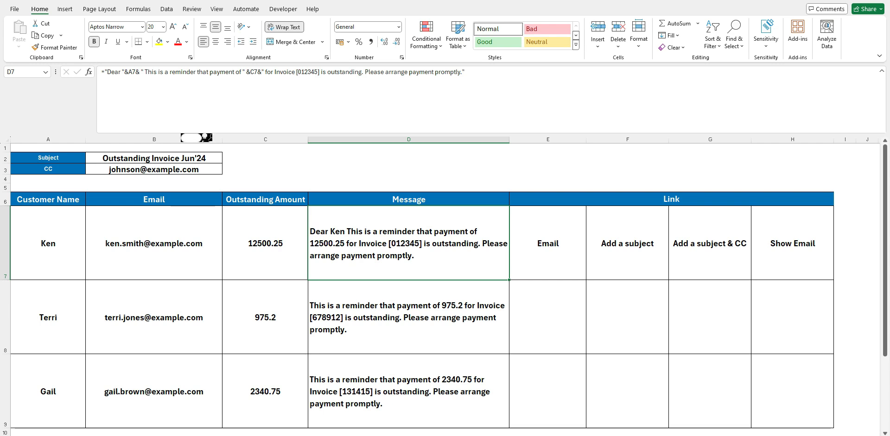
Step: Insert %0A%0A in D7's message formula just before " This is a reminder" to add two line breaks after the greeting
{"action": "left_click", "coordinate": [186, 79]}
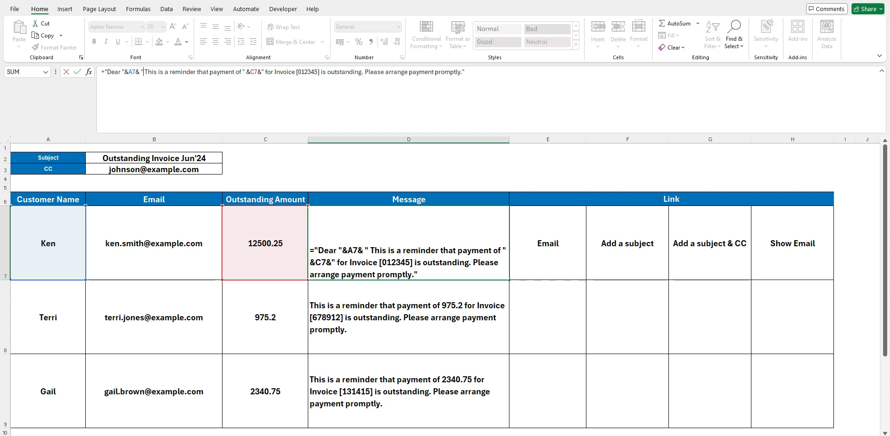
{"action": "type", "text": "%0A"}
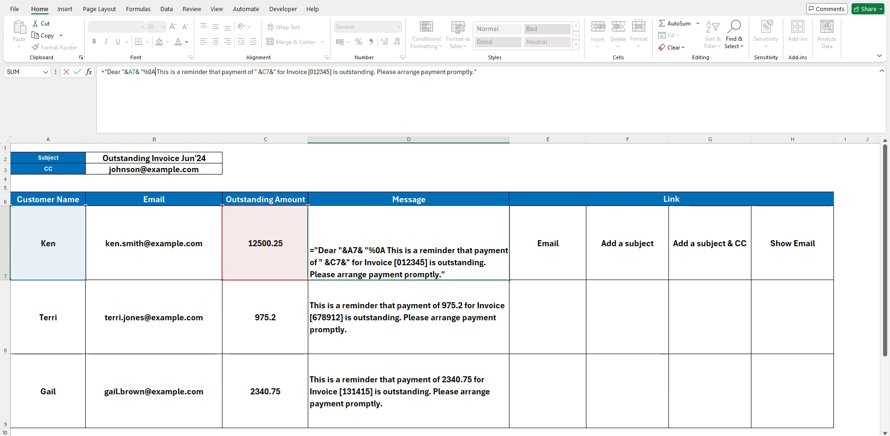
{"action": "type", "text": "%0A"}
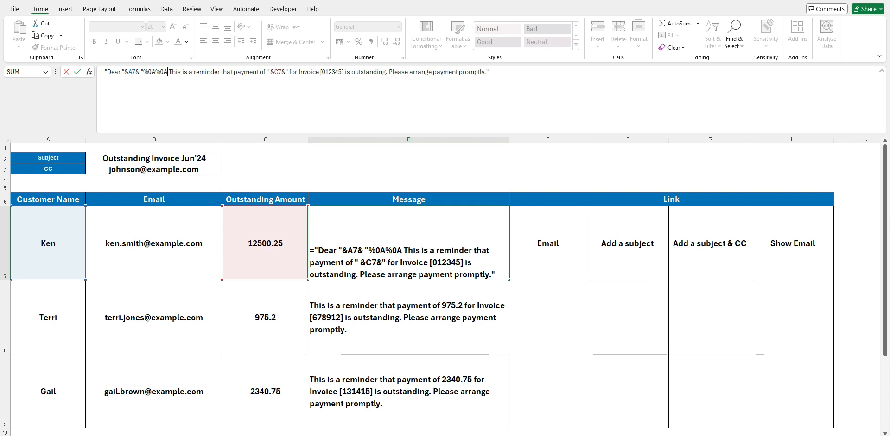
{"action": "key", "text": "Return"}
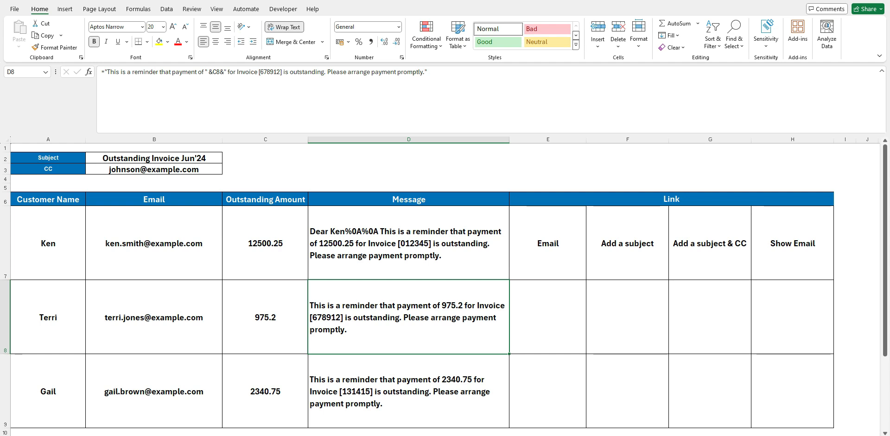
Step: Retest the "Show Email" link in H7 to check the line breaks in the message body
{"action": "left_click", "coordinate": [710, 318]}
{"action": "left_click", "coordinate": [792, 243]}
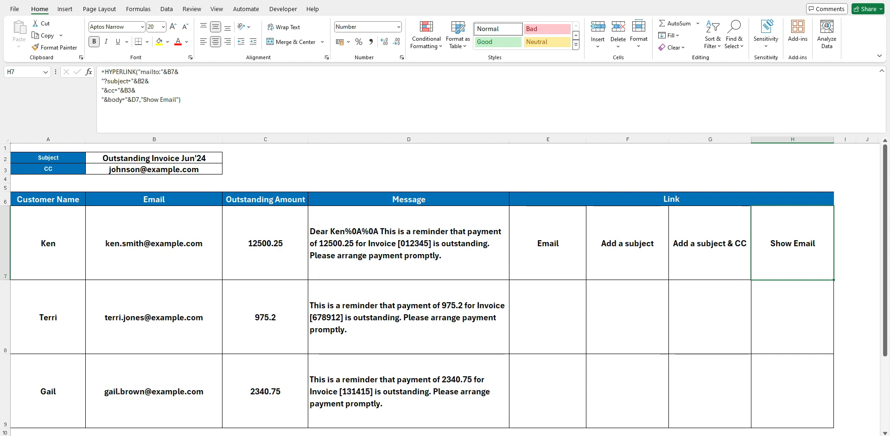